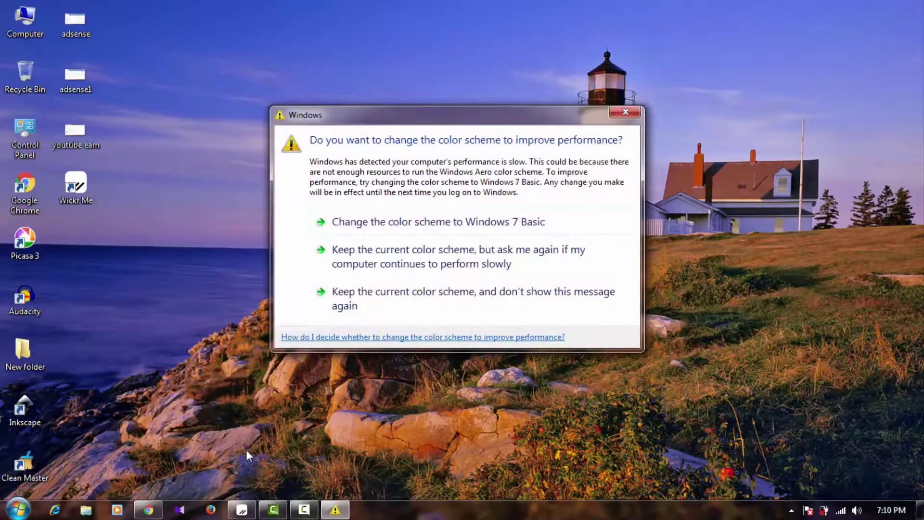
# Dismiss the color scheme prompt and open burnnote.com in Google Chrome.
pyautogui.click(620, 113)
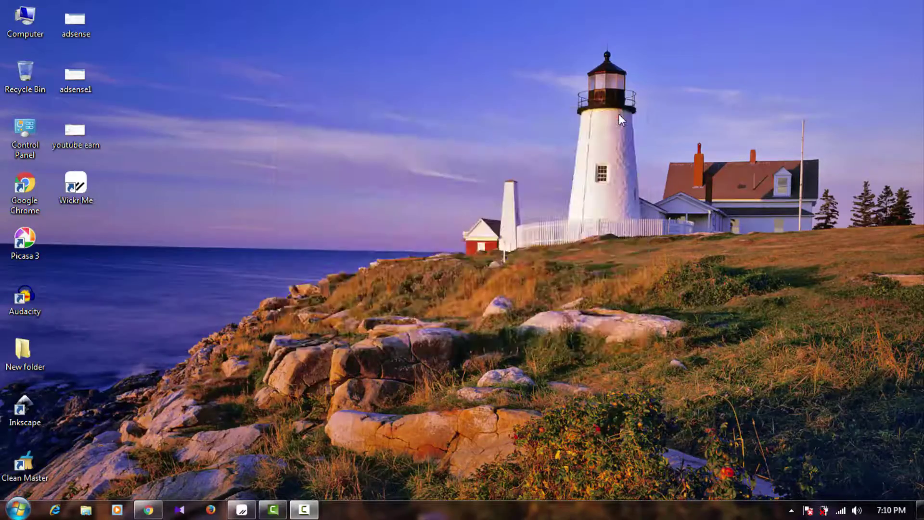
pyautogui.click(149, 509)
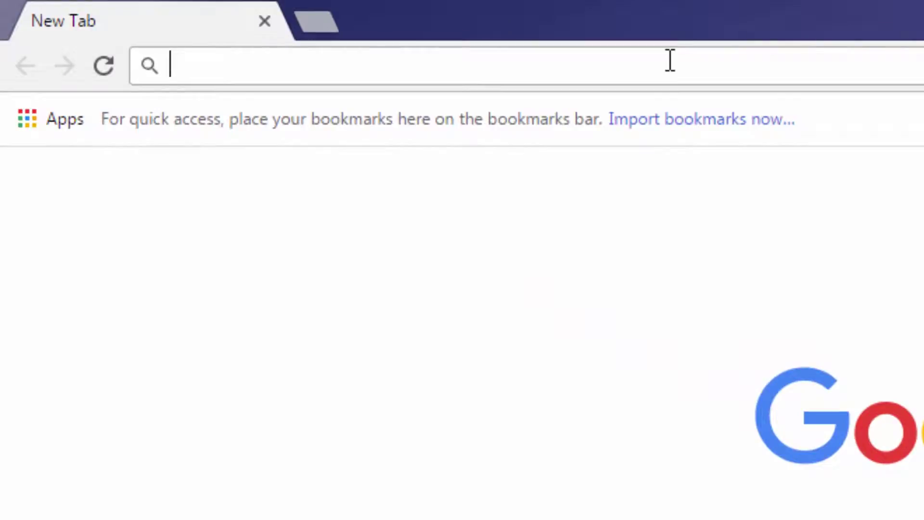
pyautogui.write('burn')
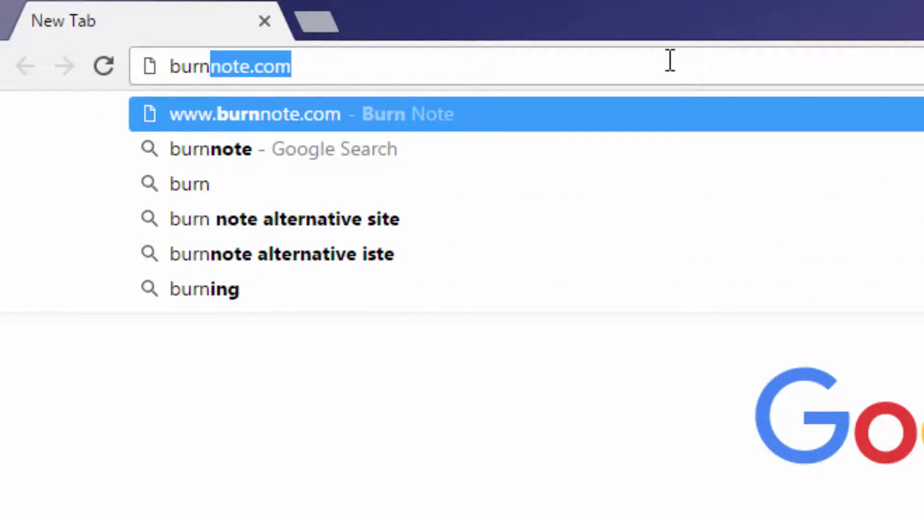
pyautogui.write('note.co')
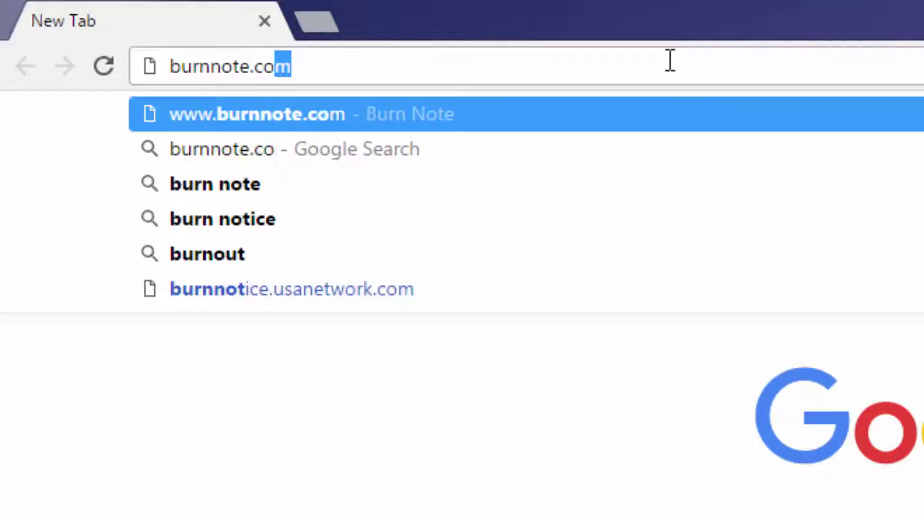
pyautogui.press('Return')
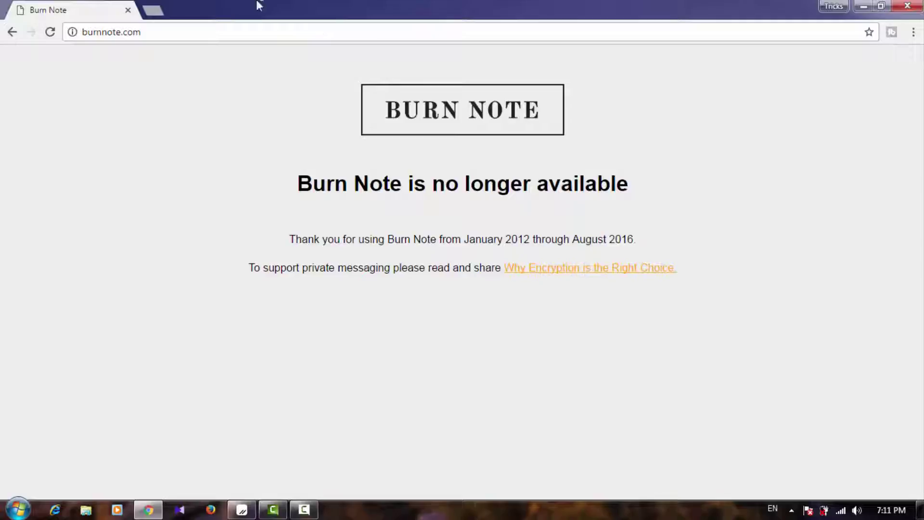
pyautogui.click(156, 11)
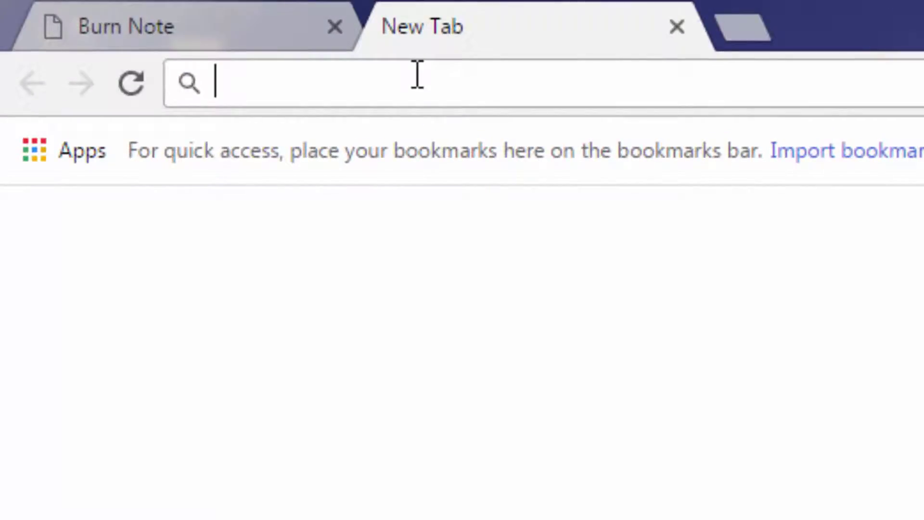
pyautogui.write('www.')
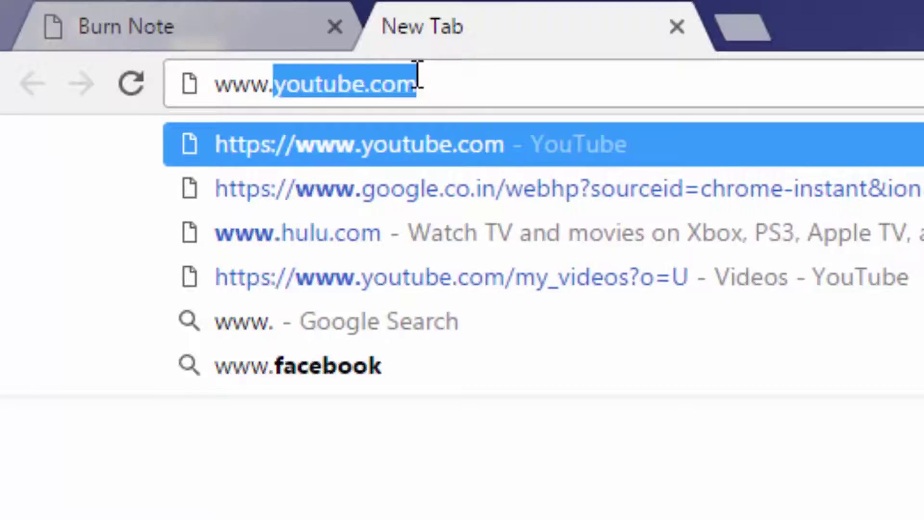
pyautogui.write('wickr')
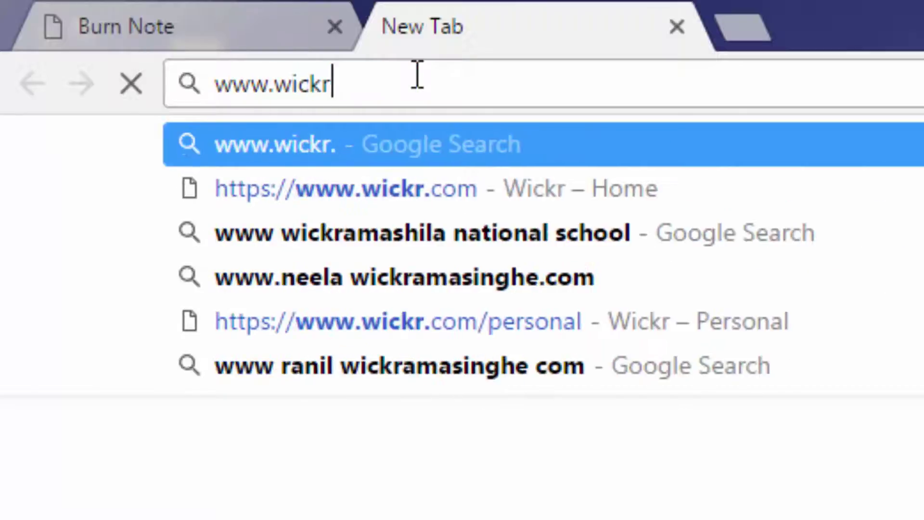
pyautogui.write('.com')
pyautogui.press('Return')
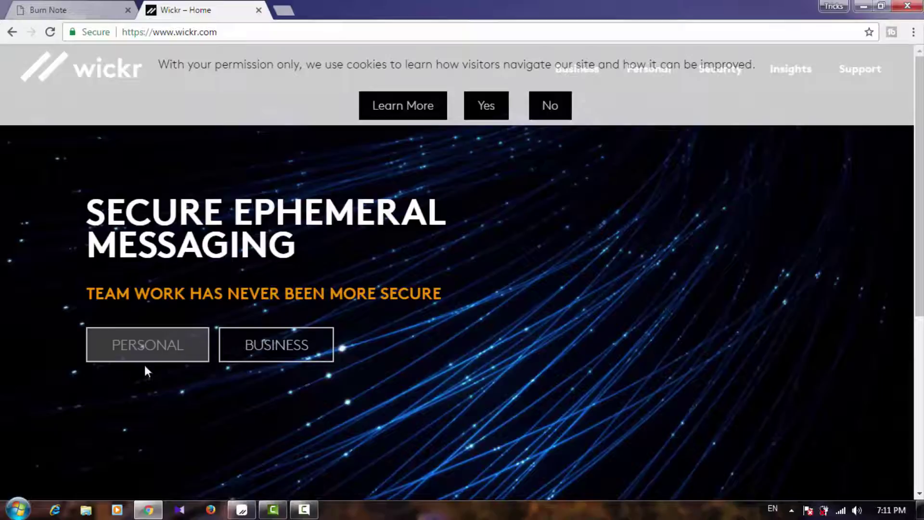
# Look over the Wickr home page, then open its Personal page and find the Windows, Mac and Linux downloads.
pyautogui.scroll(-4, 147, 371)
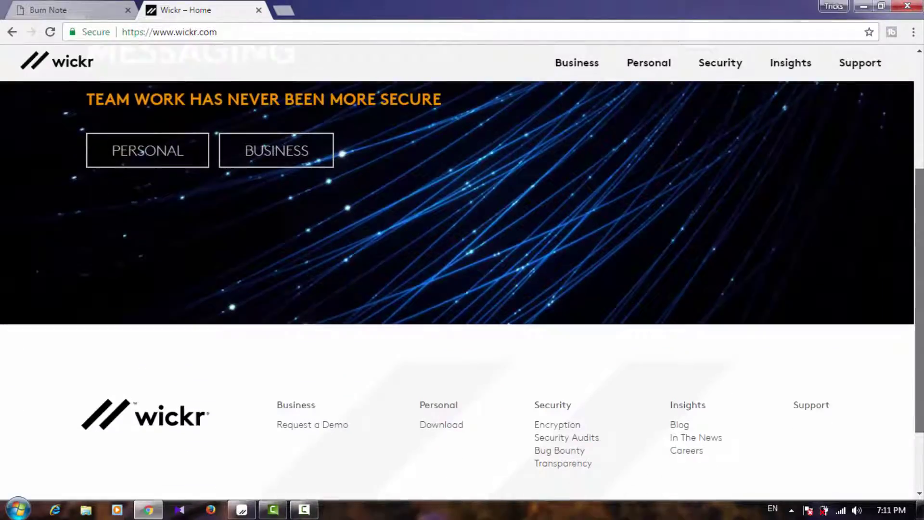
pyautogui.scroll(-2, 462, 274)
pyautogui.scroll(10, 462, 274)
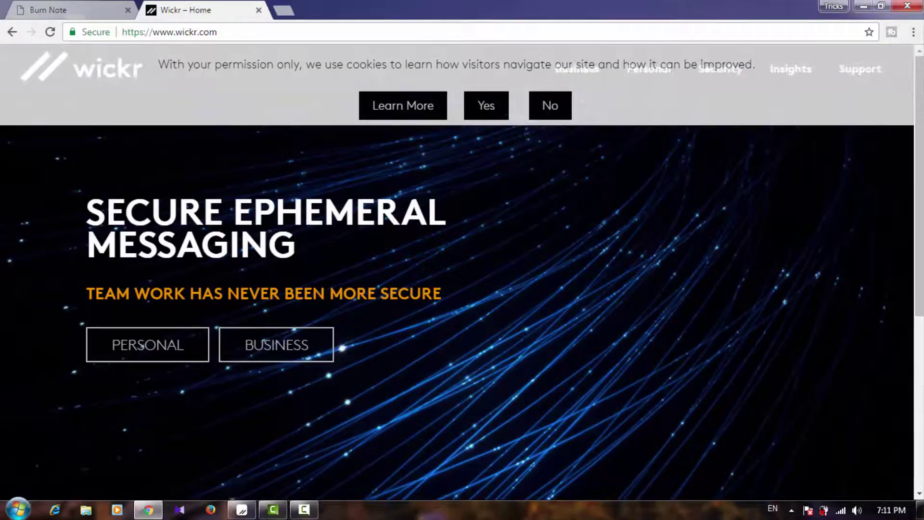
pyautogui.click(165, 357)
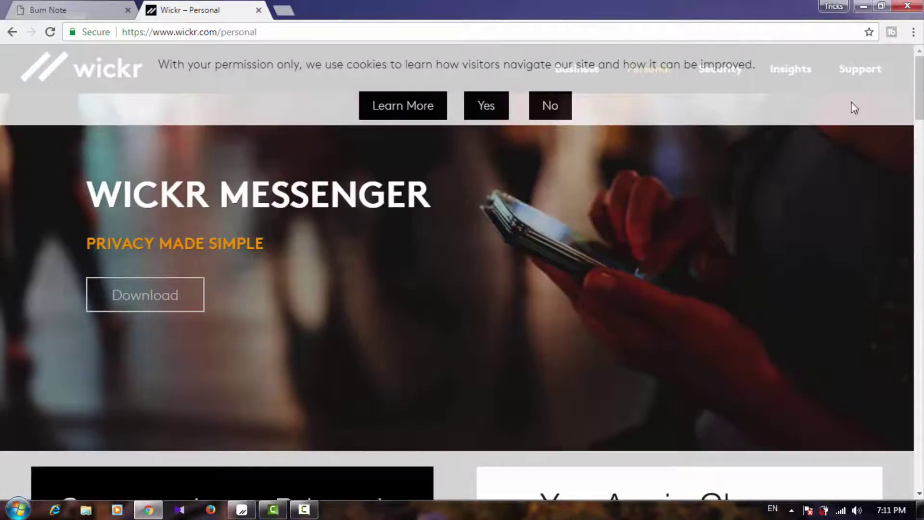
pyautogui.moveTo(917, 115); pyautogui.dragTo(918, 469)
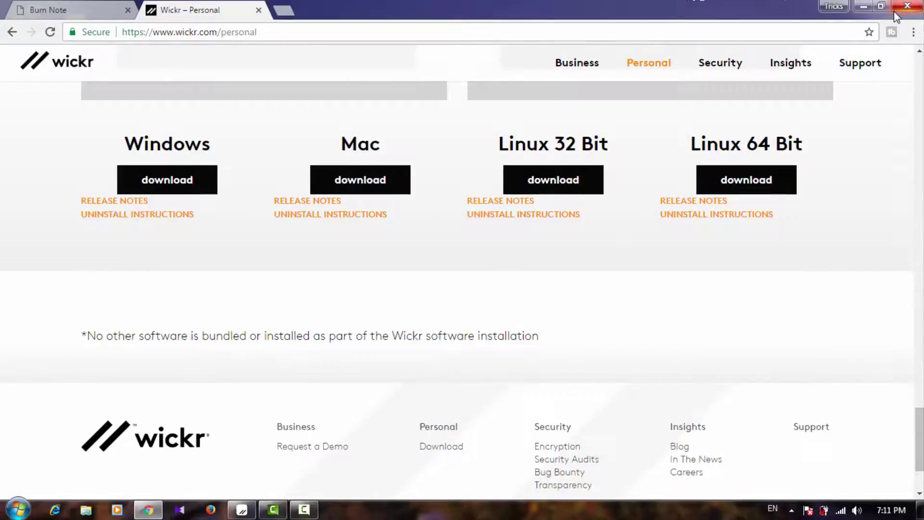
# Switch to the Wickr Me desktop app and examine the conversation's file attachment and self-destruct timer options without attaching anything.
pyautogui.click(864, 6)
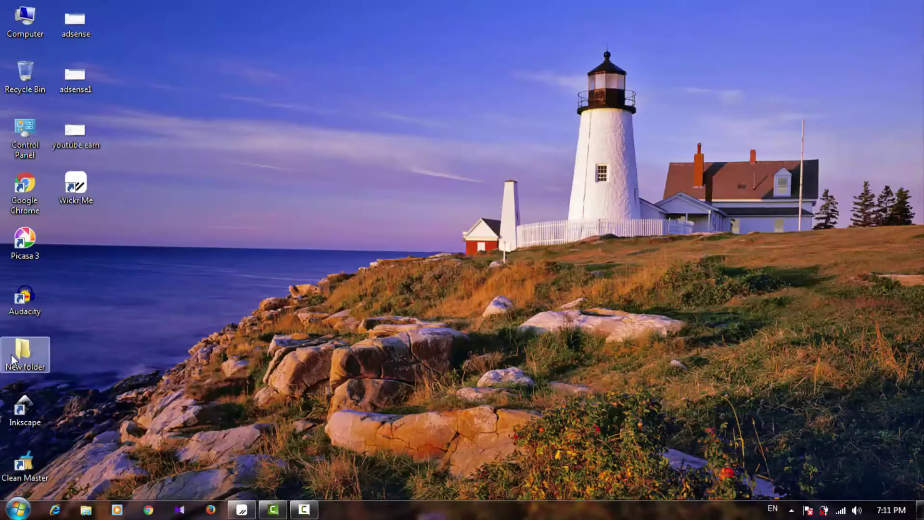
pyautogui.doubleClick(73, 187)
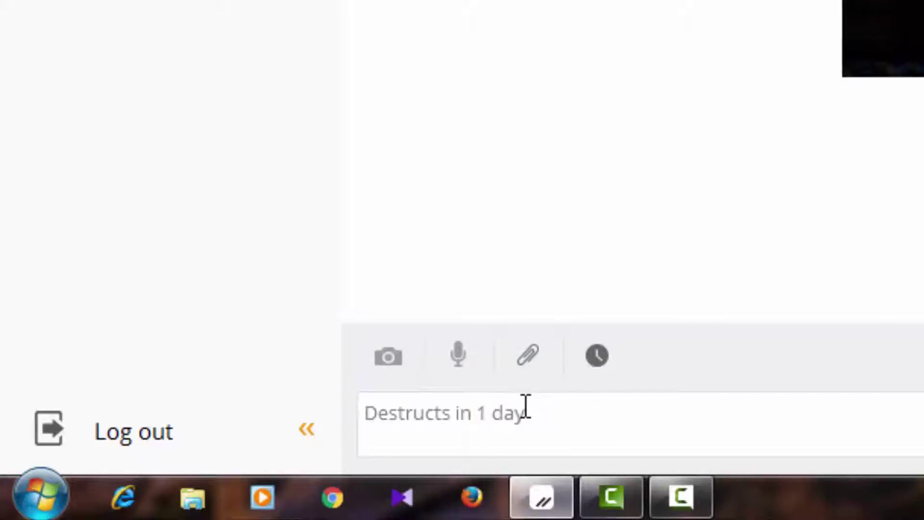
pyautogui.click(529, 359)
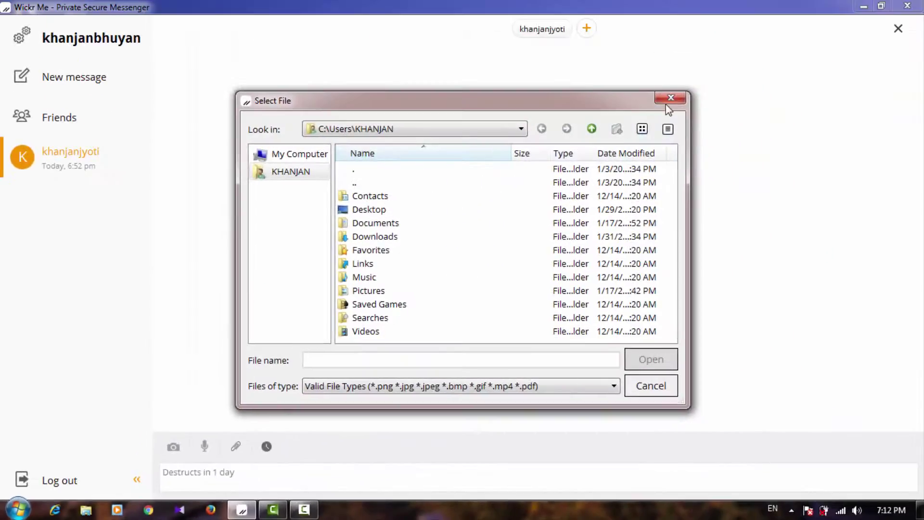
pyautogui.click(665, 103)
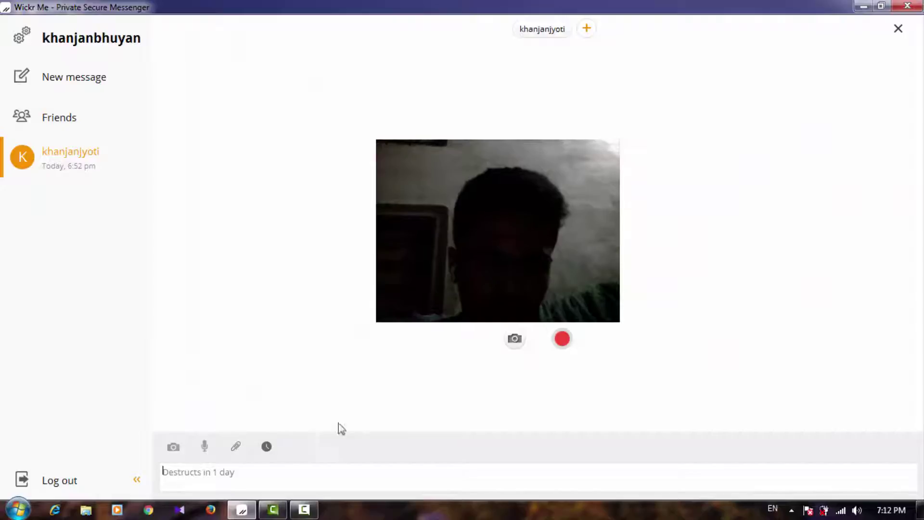
pyautogui.click(265, 448)
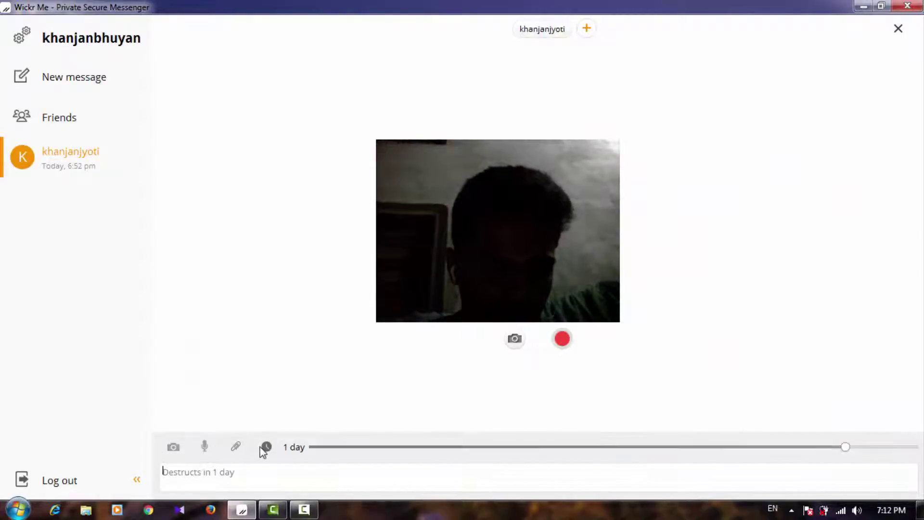
pyautogui.click(240, 447)
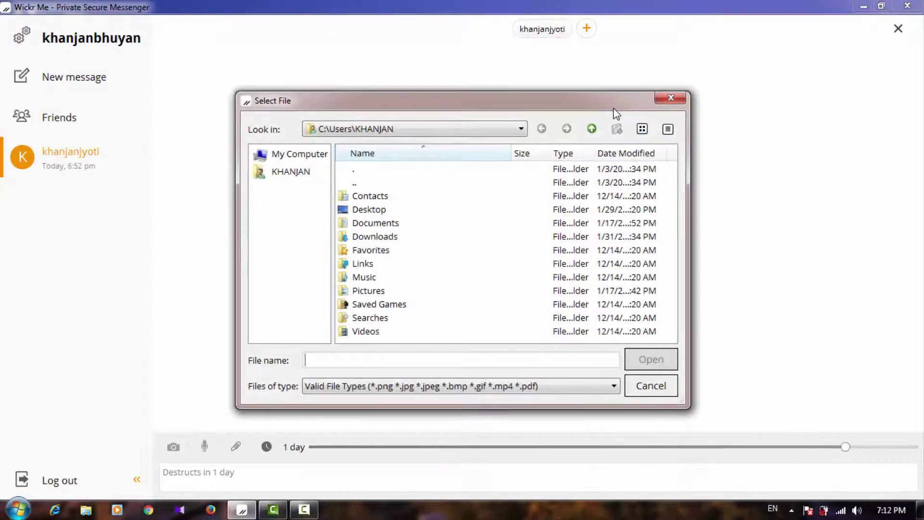
pyautogui.click(682, 103)
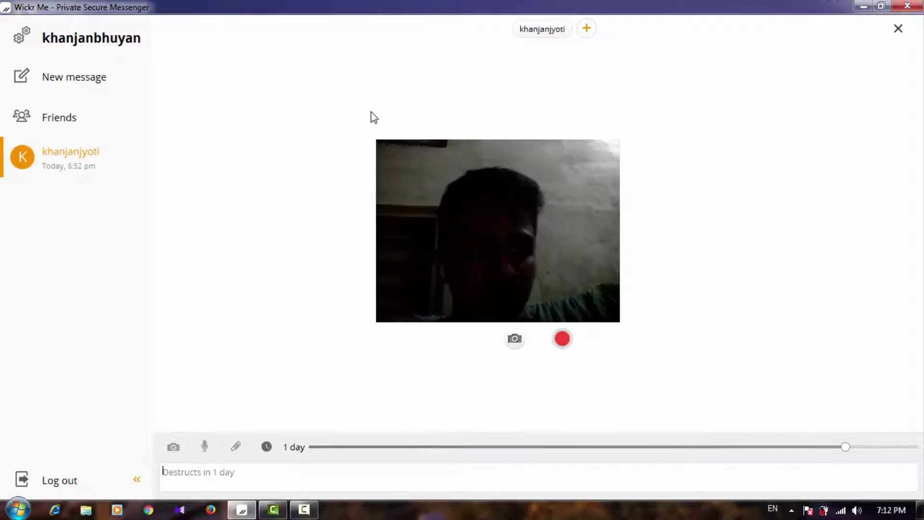
# Look through the Wickr friends list, including the Google Contacts, and return to the existing conversation.
pyautogui.click(51, 121)
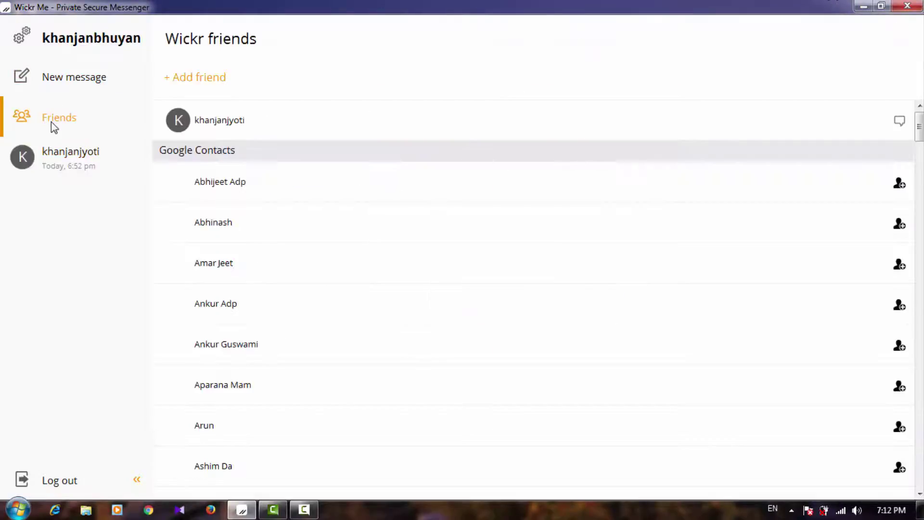
pyautogui.scroll(-10, 722, 135)
pyautogui.scroll(10, 529, 135)
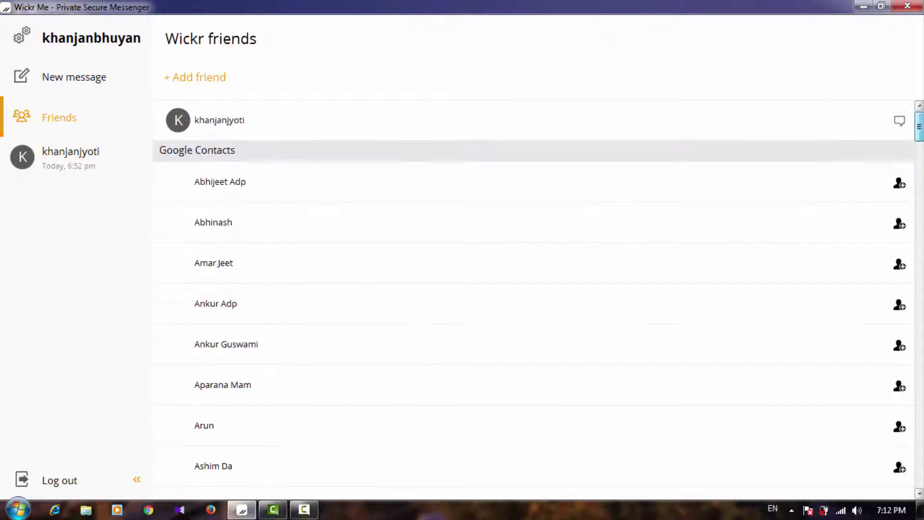
pyautogui.click(84, 153)
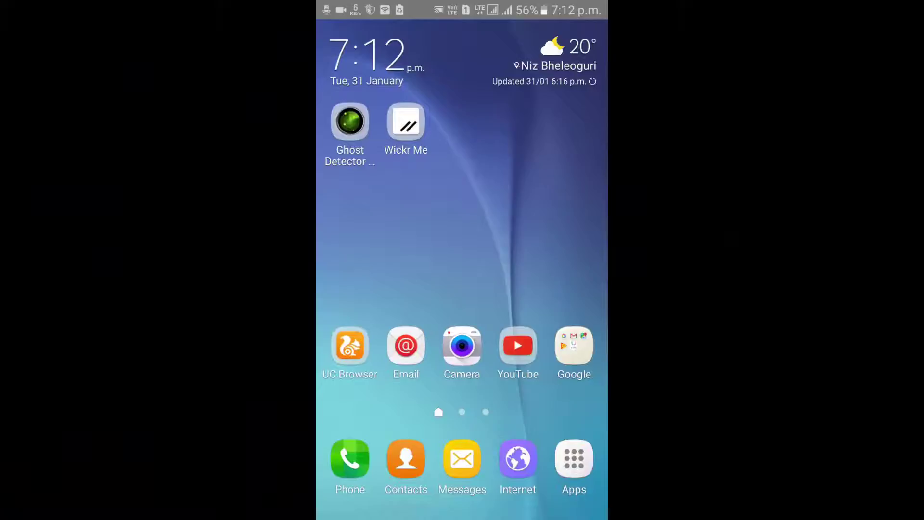
# On the phone, open the Play Store and view the Wickr Me - Secure Messenger page through the recent search "wickr".
pyautogui.click(573, 458)
pyautogui.click(345, 85)
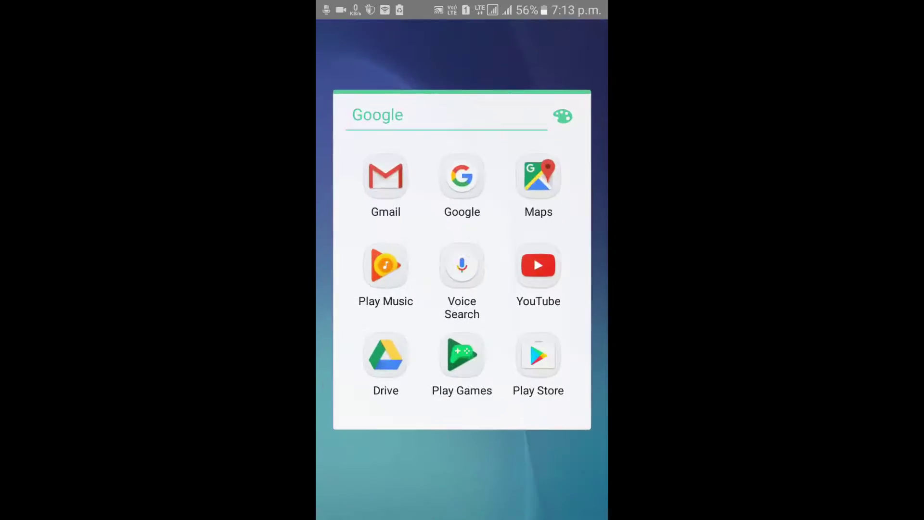
pyautogui.click(536, 351)
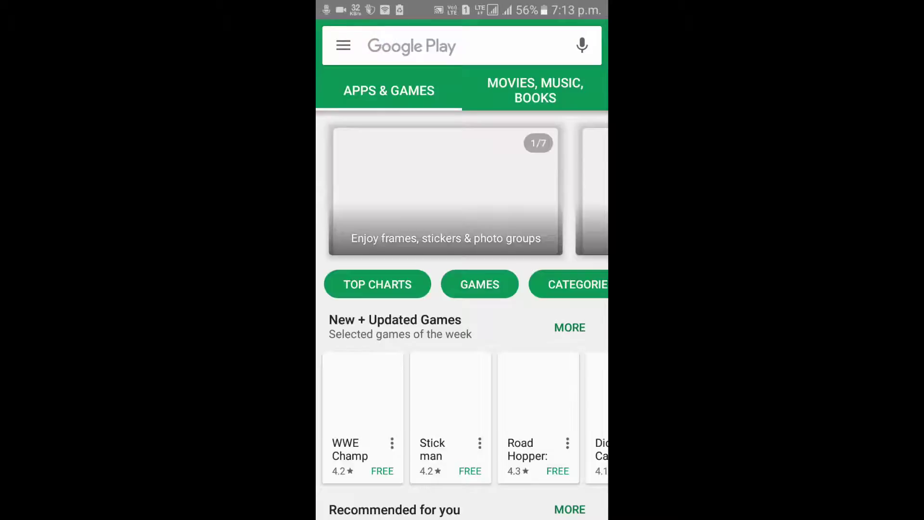
pyautogui.click(423, 46)
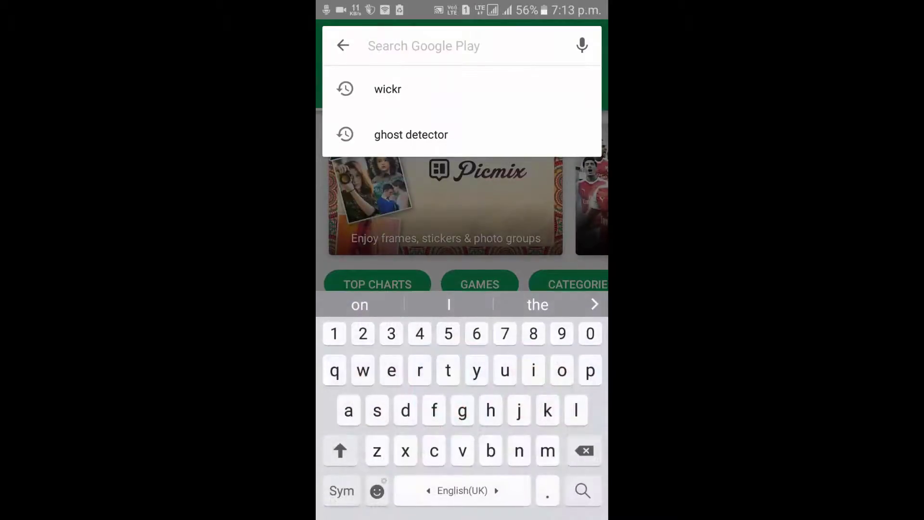
pyautogui.click(388, 89)
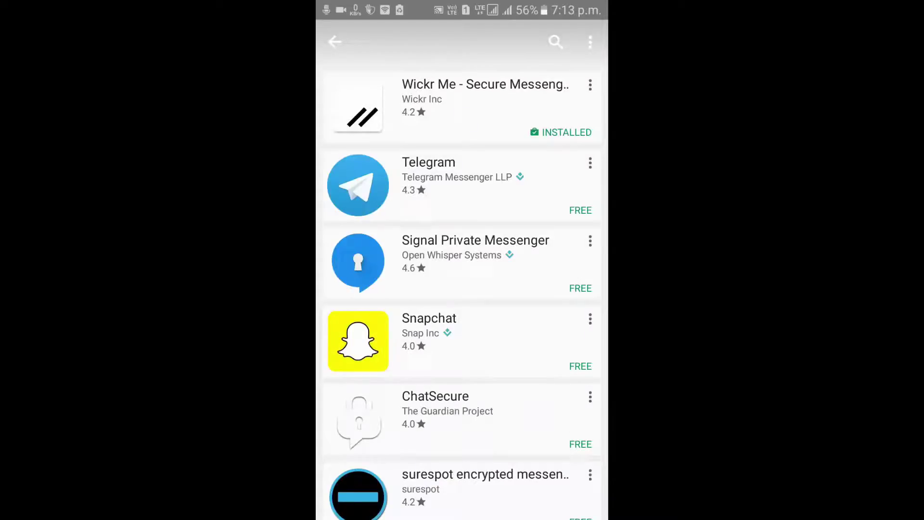
pyautogui.click(461, 106)
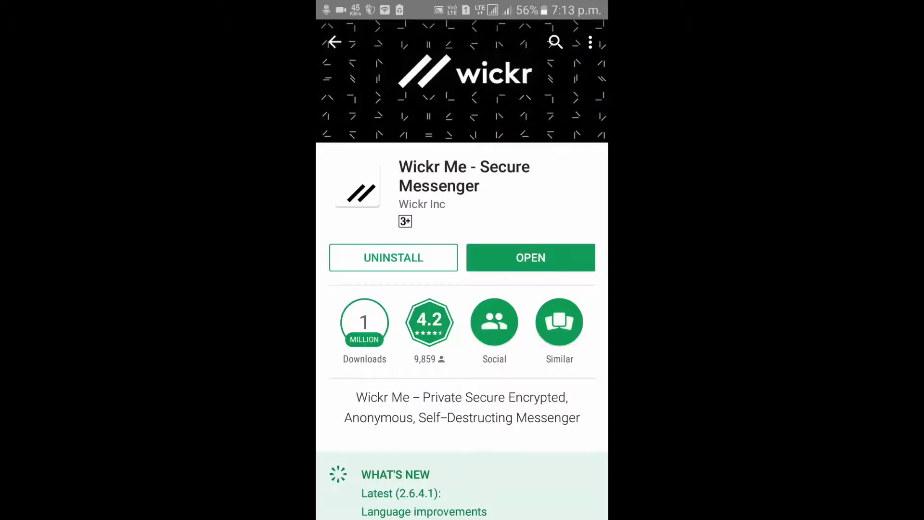
# Close the Play Store from the phone's recent apps and return to the home screen.
pyautogui.hotkey('alt', 'Tab')
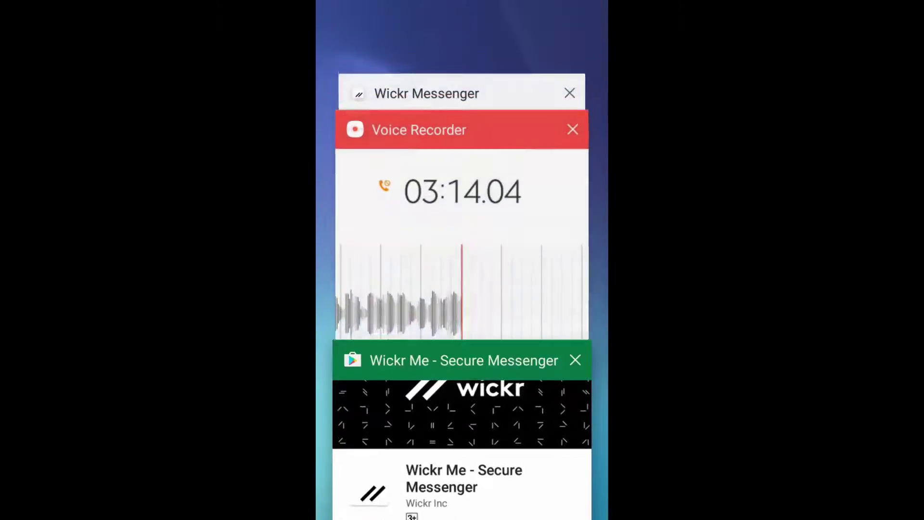
pyautogui.moveTo(461, 413); pyautogui.dragTo(231, 414)
pyautogui.press('super')
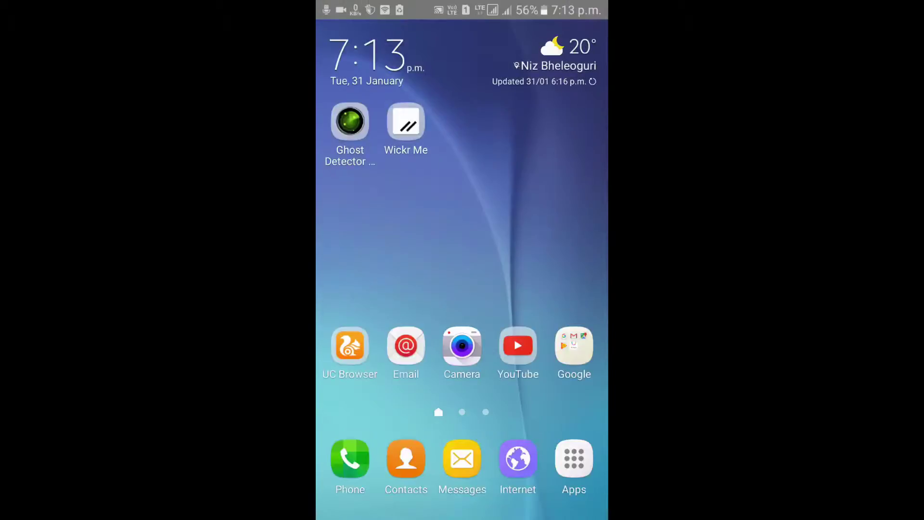
pyautogui.click(573, 458)
pyautogui.press('super')
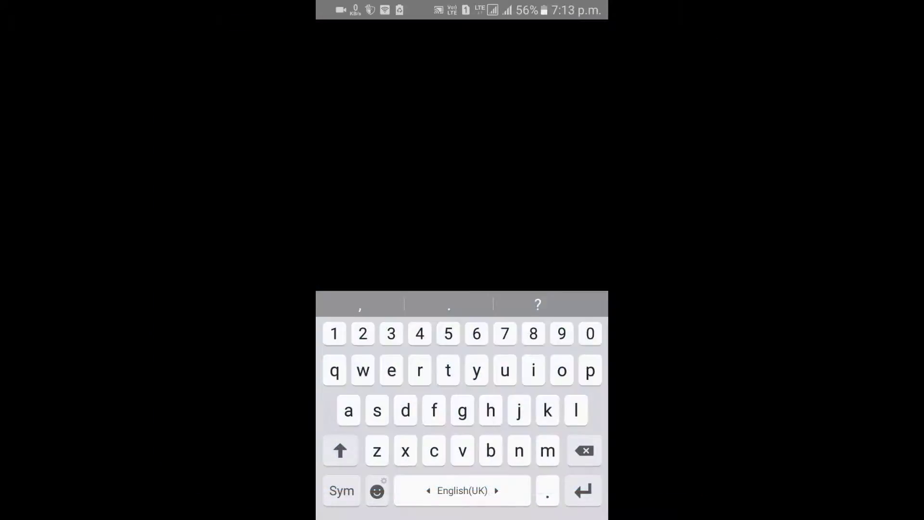
# Send the message "Hellow" and a contact's phone number from the phone's Wickr account to the PC Wickr account.
pyautogui.click(448, 370)
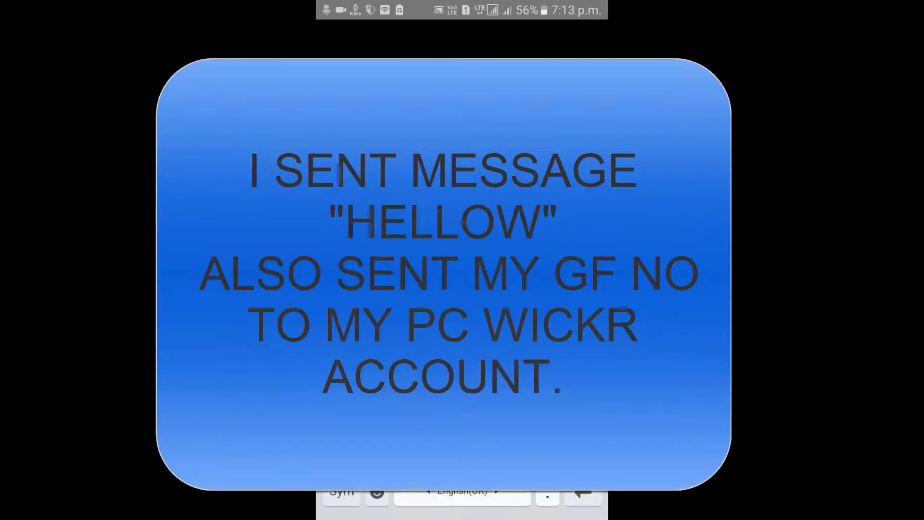
pyautogui.click(433, 502)
pyautogui.click(462, 500)
pyautogui.click(547, 498)
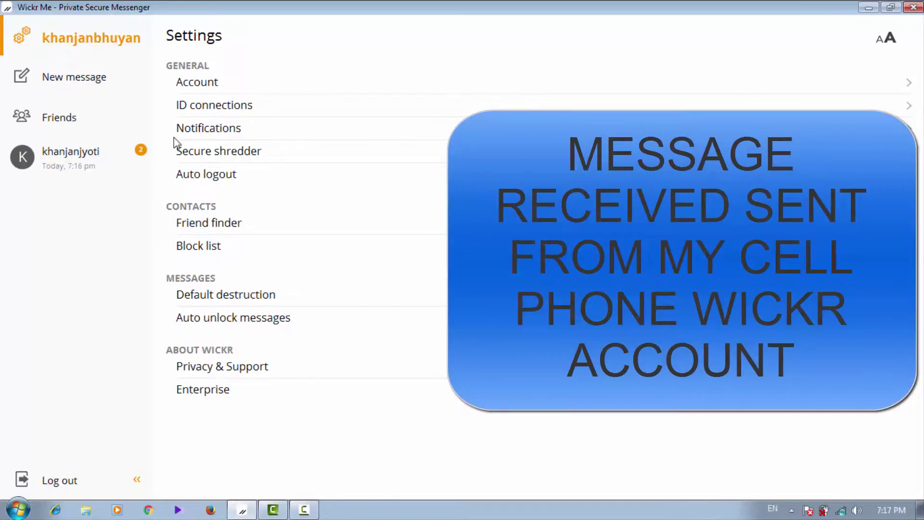
# Open the conversation with unread messages in the Wickr Me desktop app and unlock its first message.
pyautogui.click(89, 161)
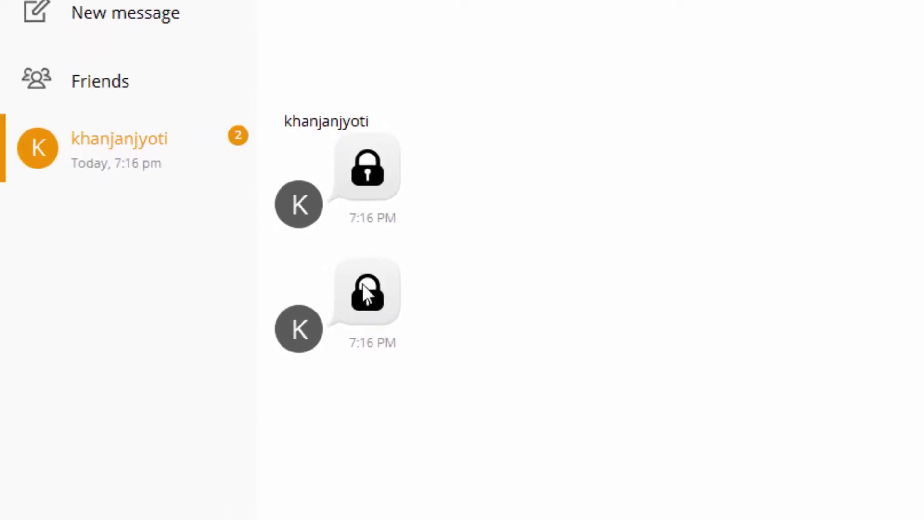
pyautogui.click(374, 176)
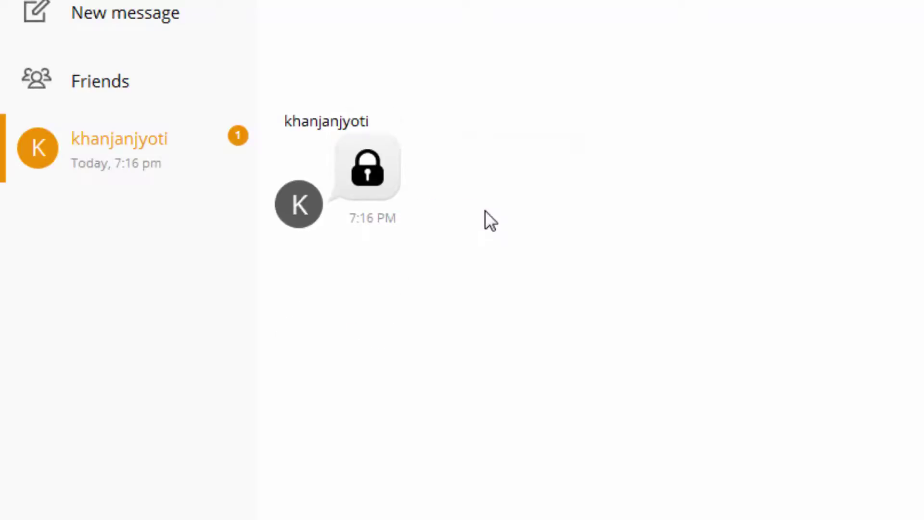
# Unlock the remaining locked message in the open conversation to read it.
pyautogui.click(358, 168)
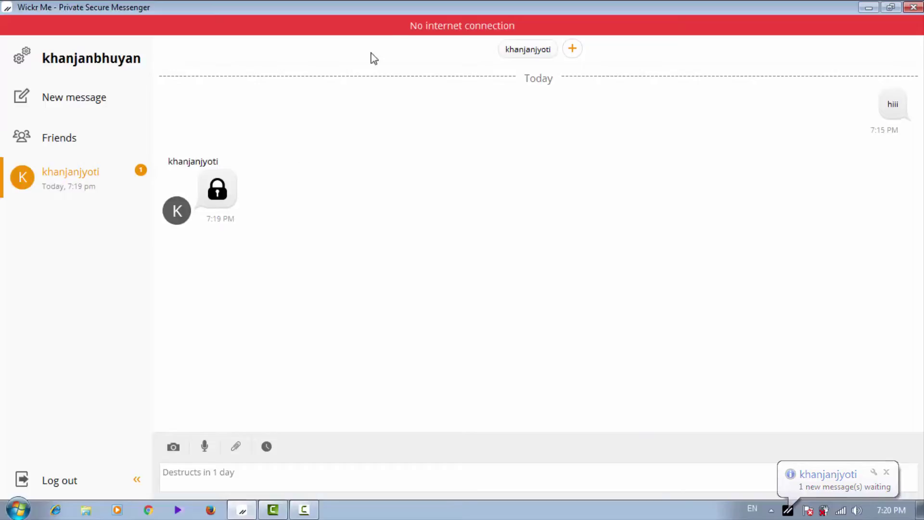
# Return to the conversation from the friend's details, open the received self-destructing photo message, and close the messenger window.
pyautogui.moveTo(431, 1); pyautogui.dragTo(467, 4)
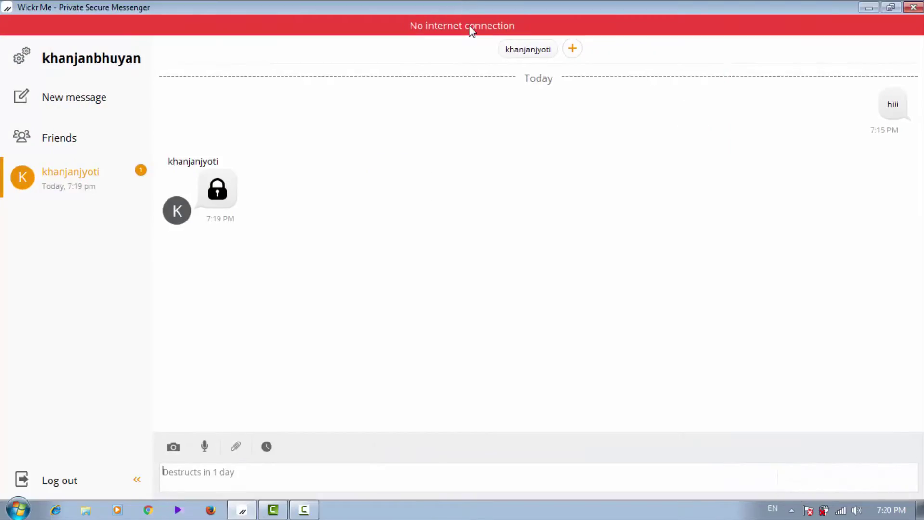
pyautogui.click(175, 210)
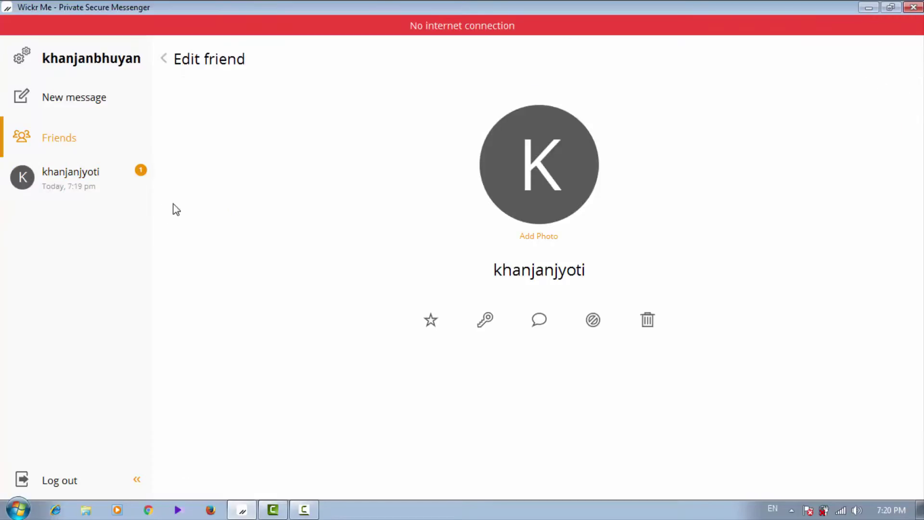
pyautogui.click(96, 170)
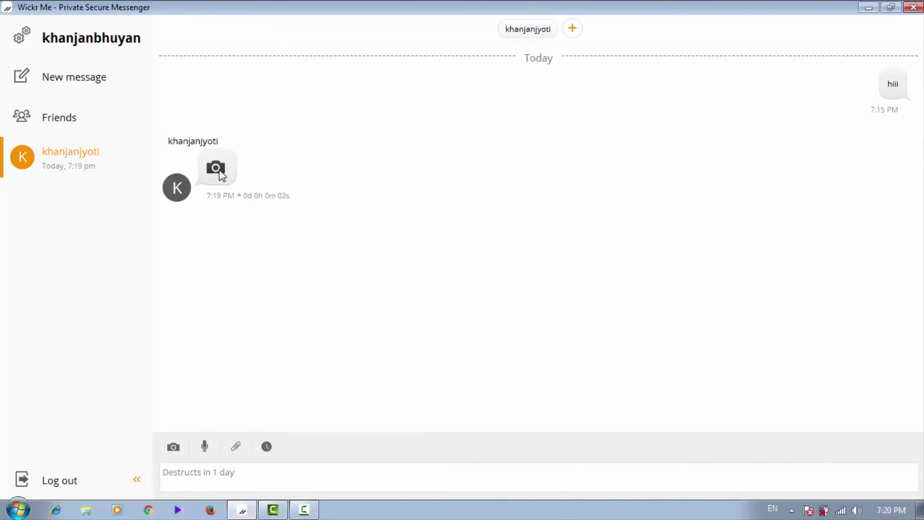
pyautogui.click(220, 172)
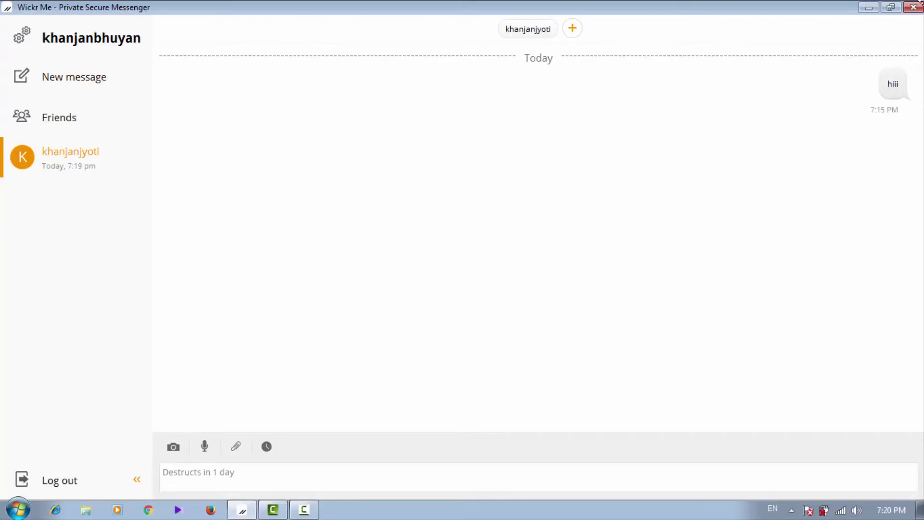
pyautogui.click(917, 6)
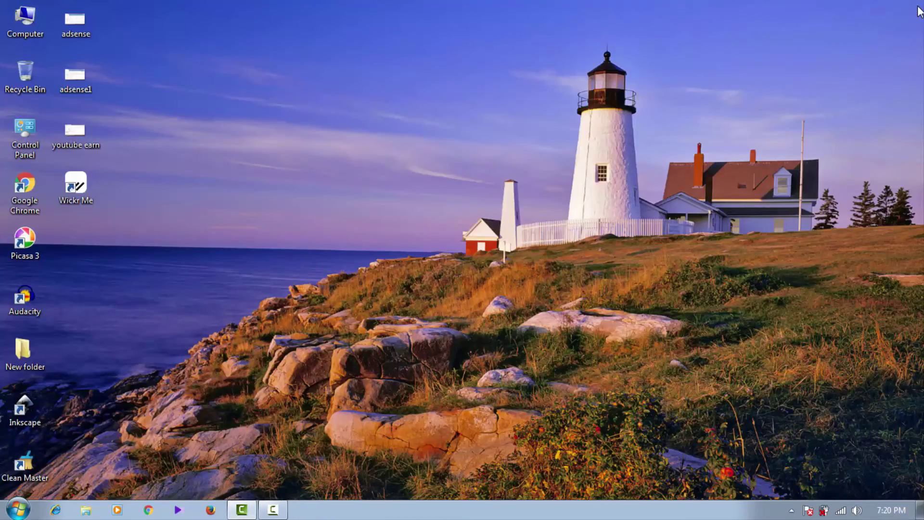